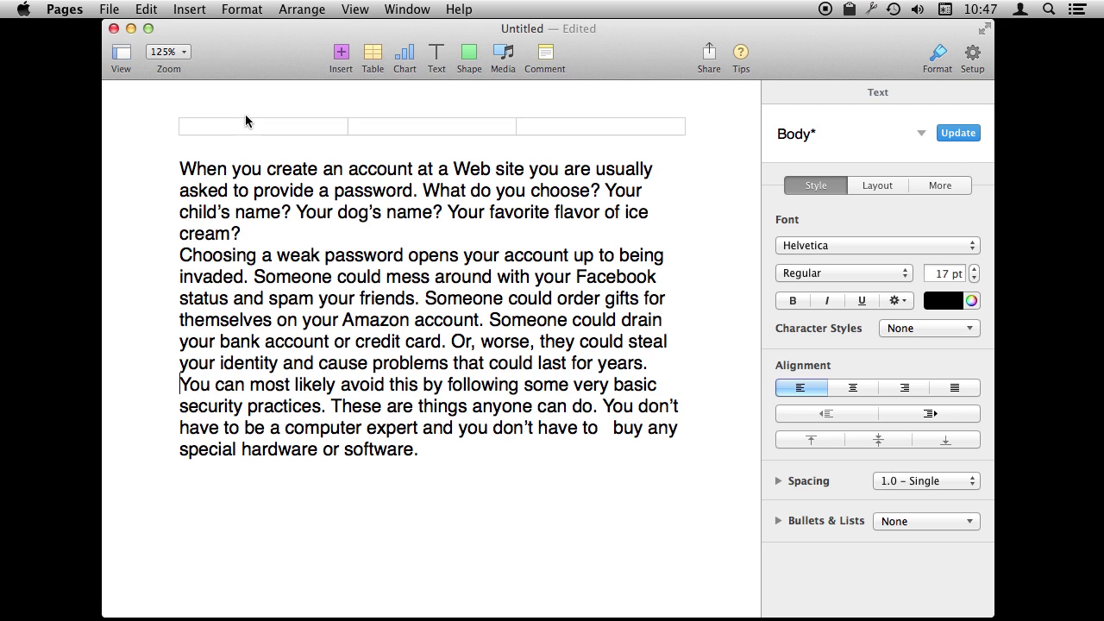
- Turn on Track Changes from the Edit menu to show the review bar
left_click_drag(193, 7, 176, 270)
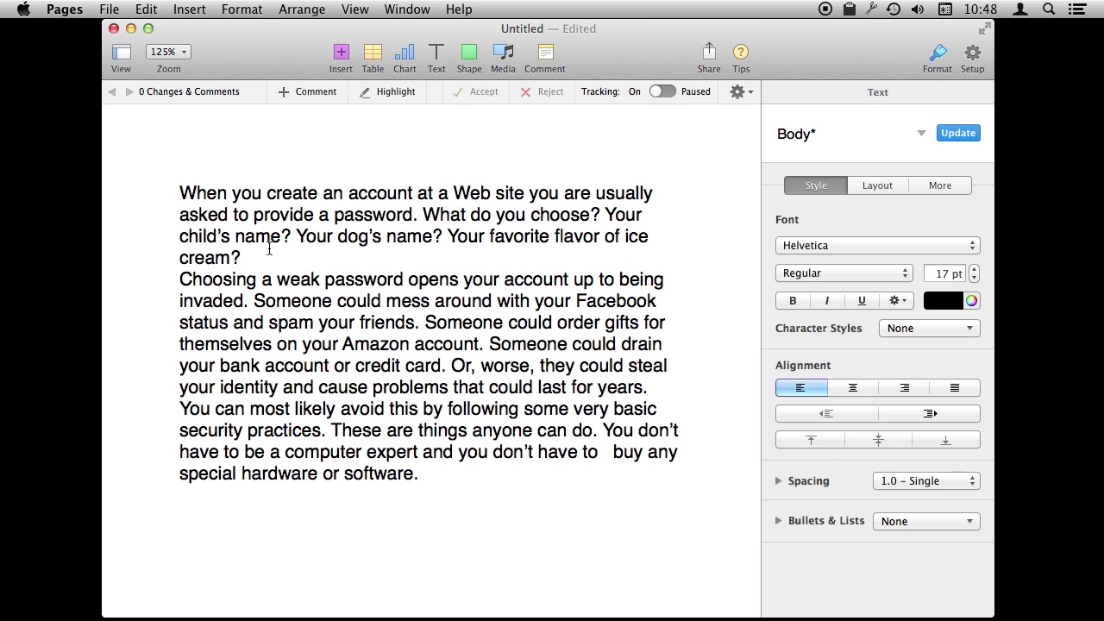
- Delete the word 'favorite' as a tracked change and accept that deletion
double_click(506, 234)
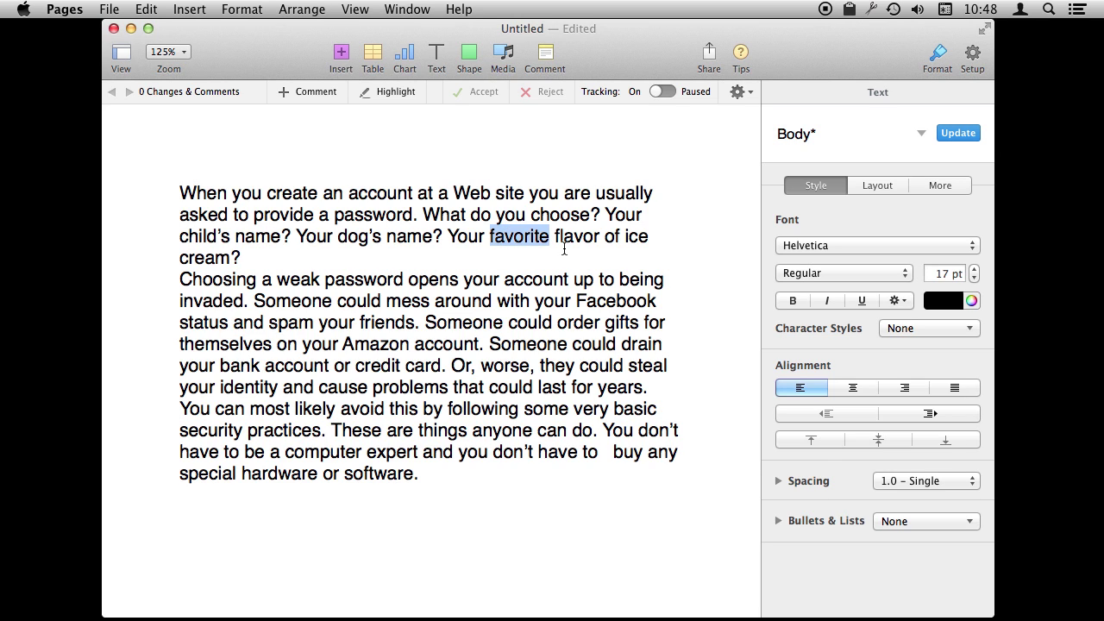
key("BackSpace")
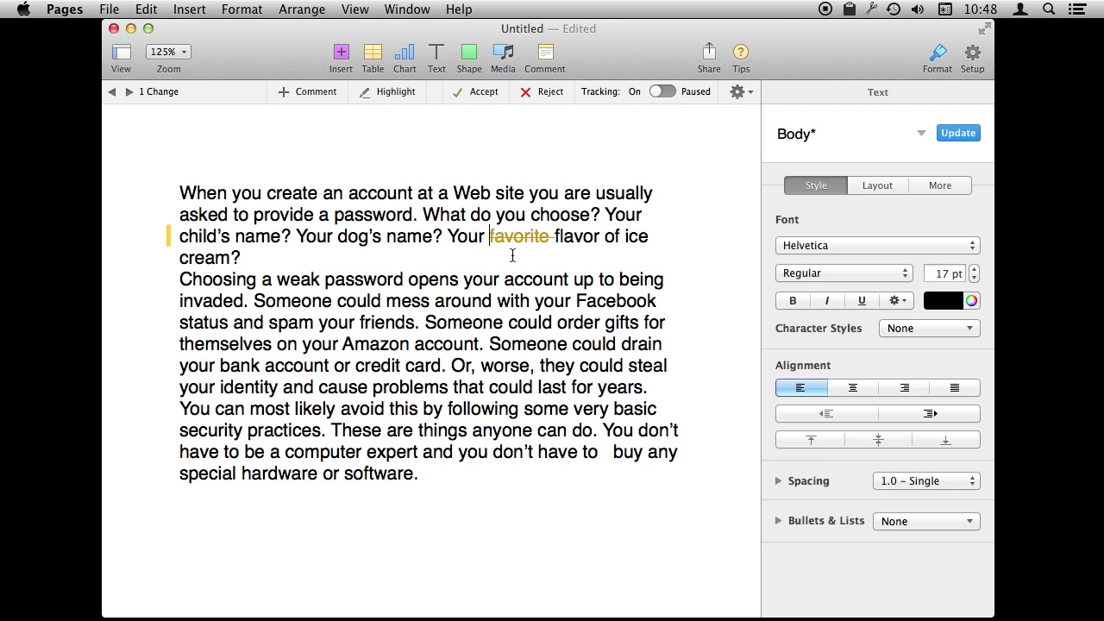
mouse_move(508, 236)
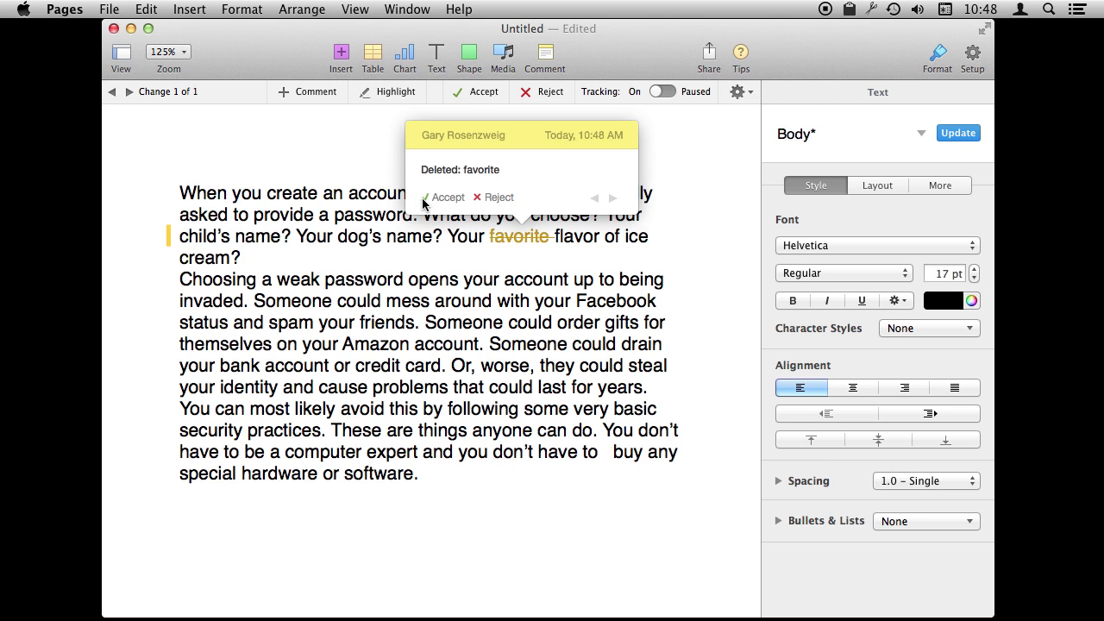
left_click(446, 198)
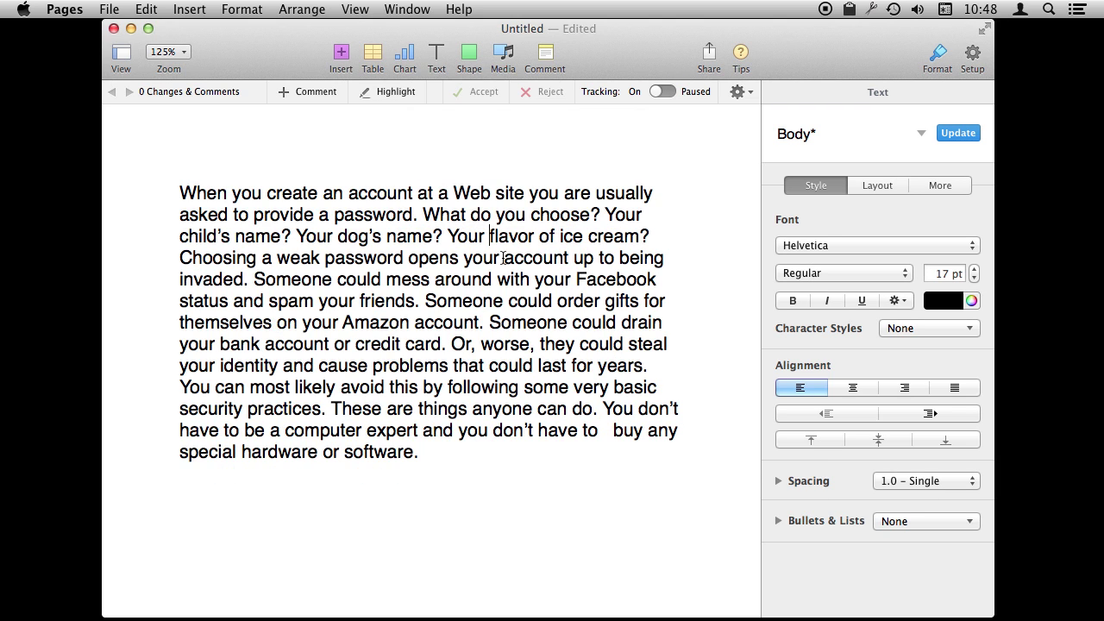
- Undo accepting the 'favorite' deletion, highlight 'password', and select 'Someone'
key("super+z")
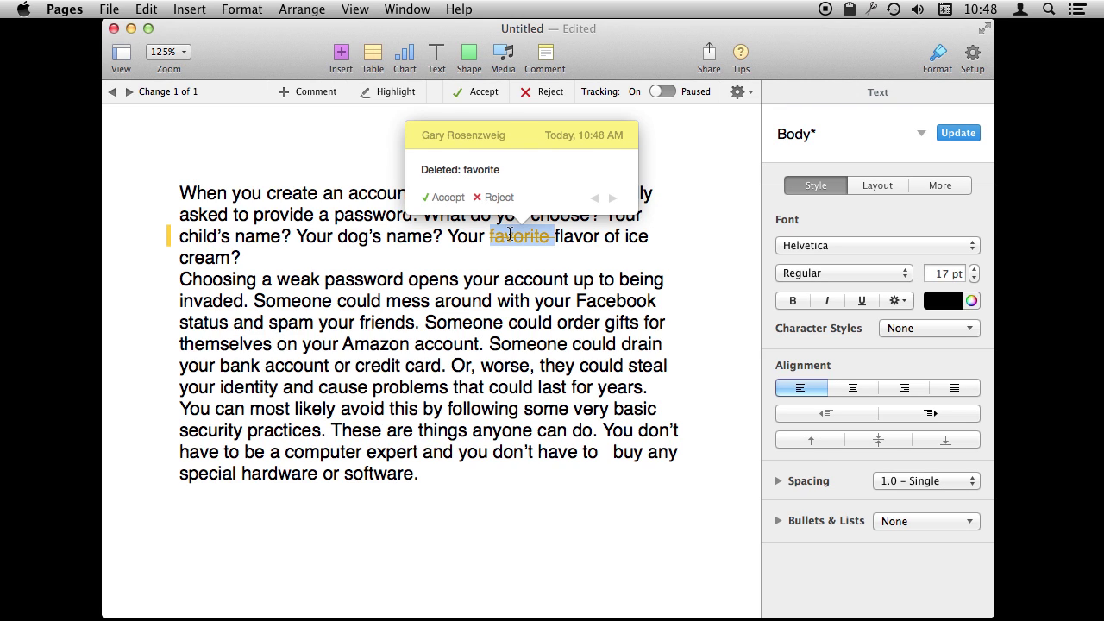
double_click(358, 216)
left_click(389, 96)
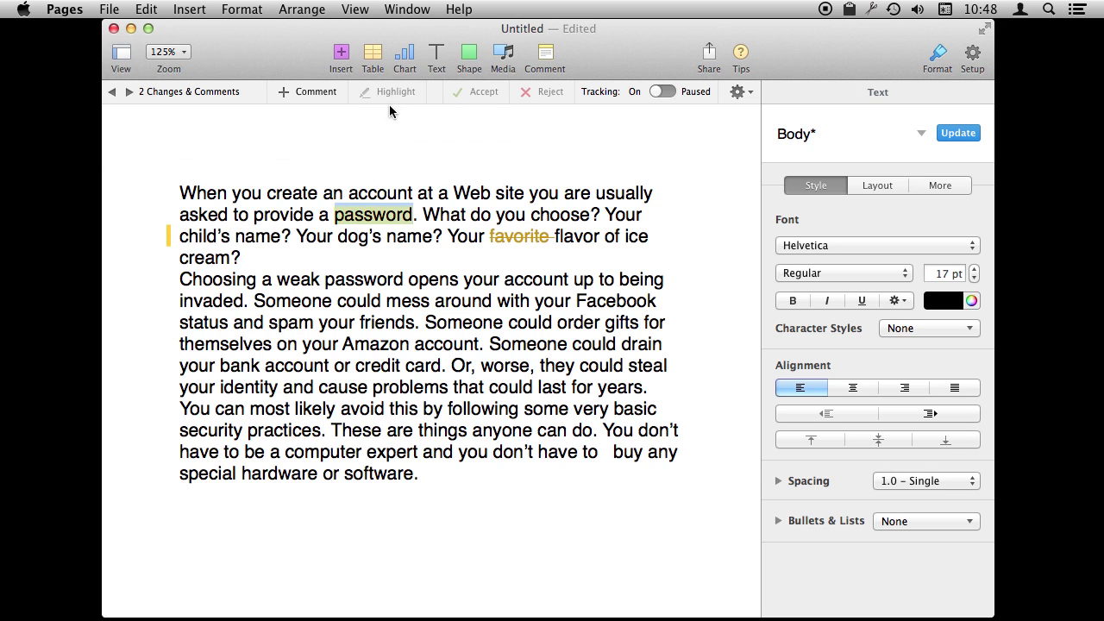
left_click(358, 214)
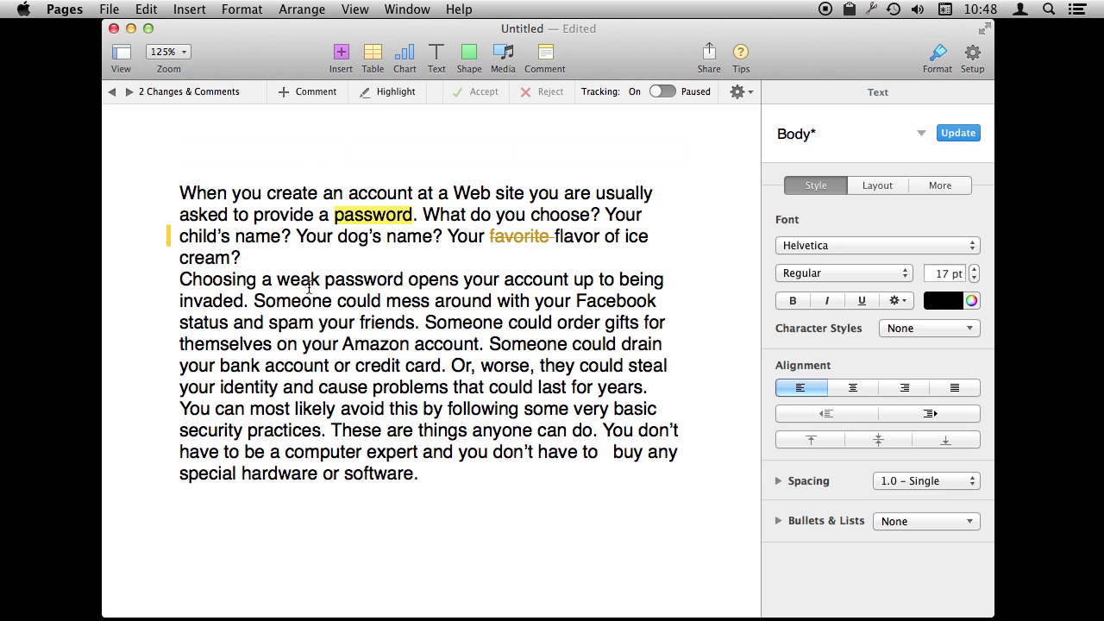
double_click(291, 301)
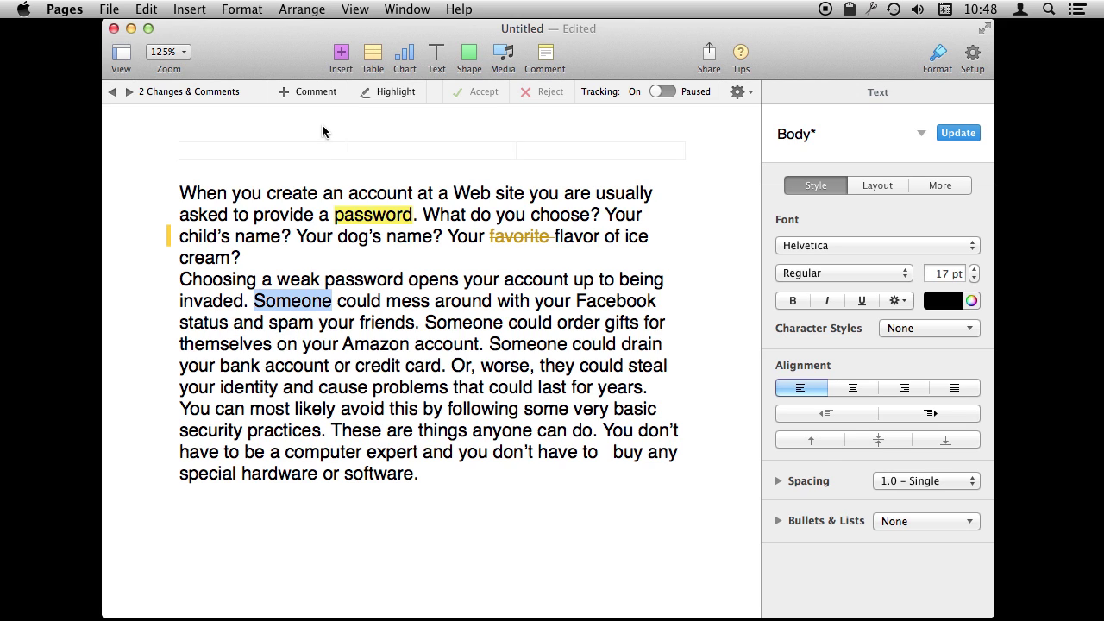
- Add the comment 'Check this' to the selected word 'Someone'
left_click(313, 92)
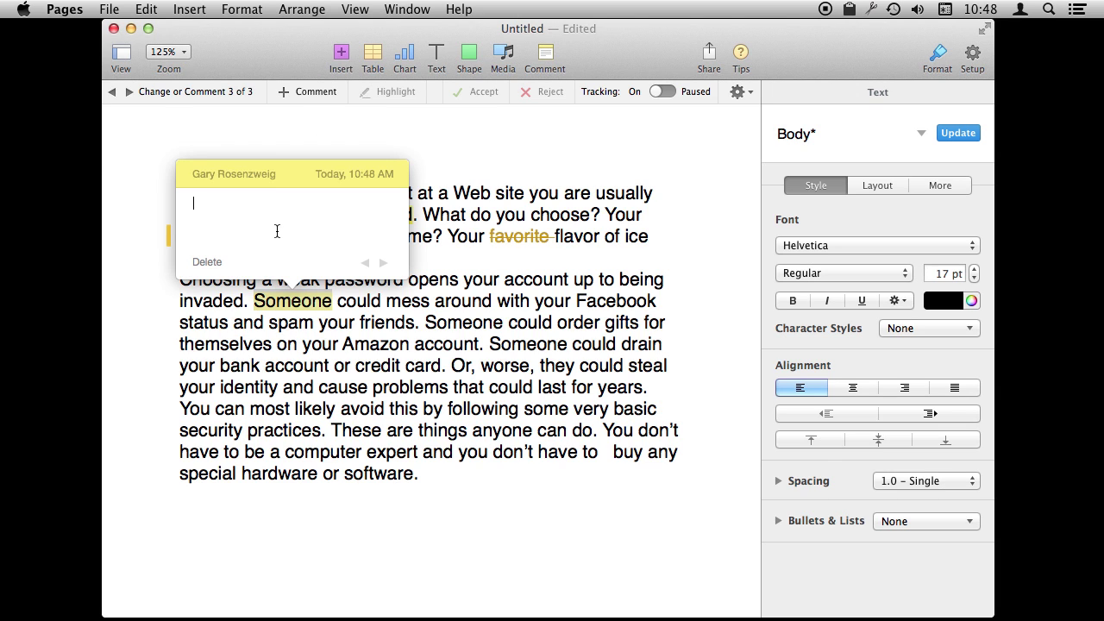
type("Check this")
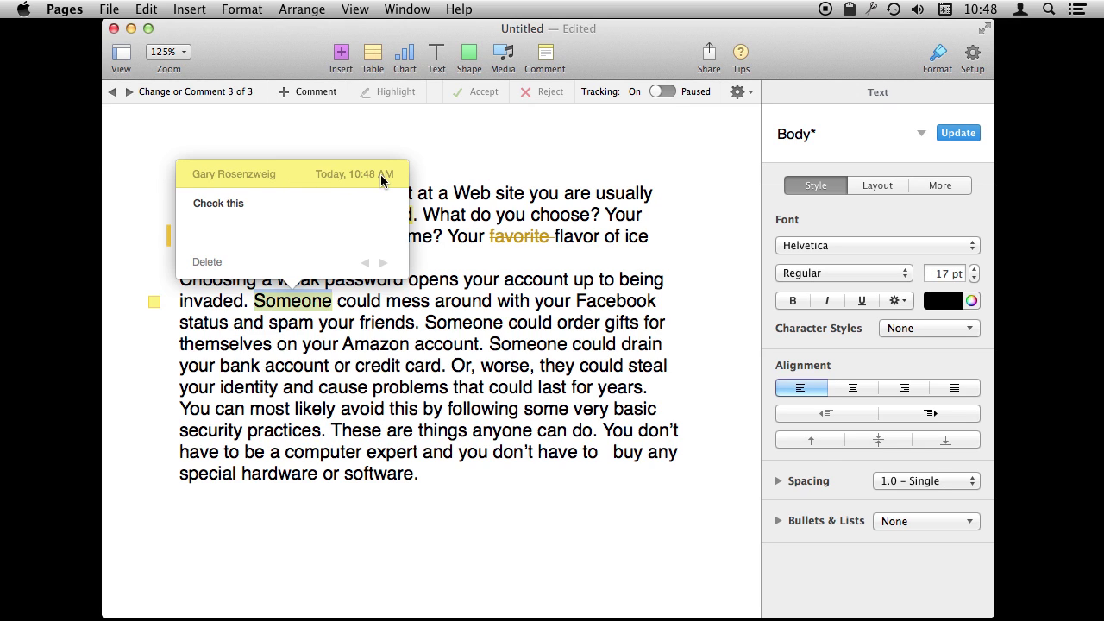
- Replace 'Web' with lowercase 'web' as a tracked change
double_click(471, 192)
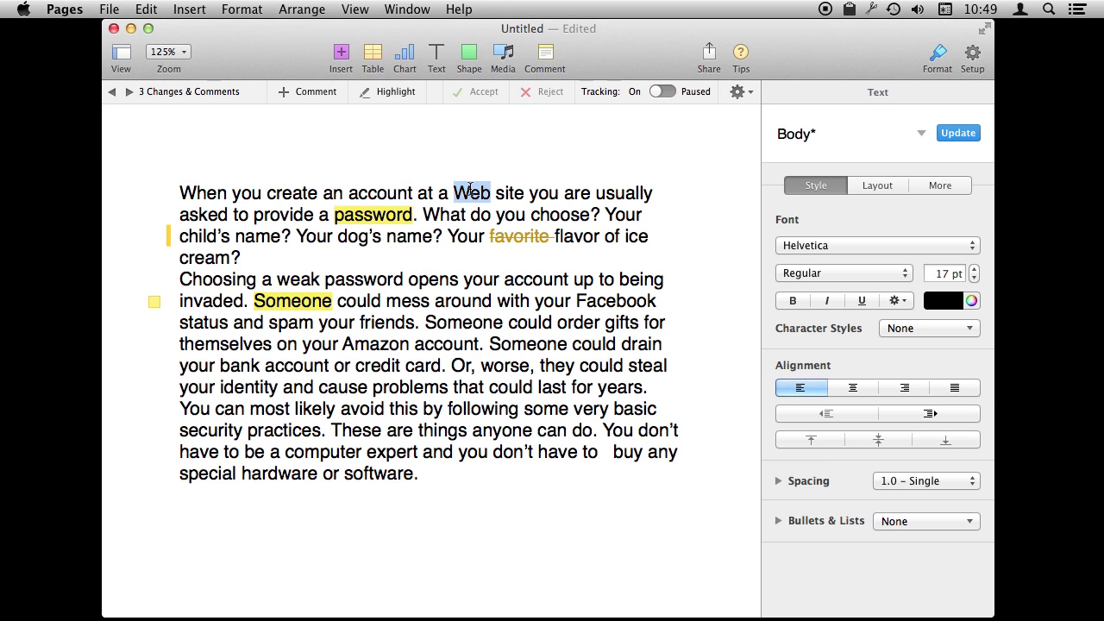
type("web")
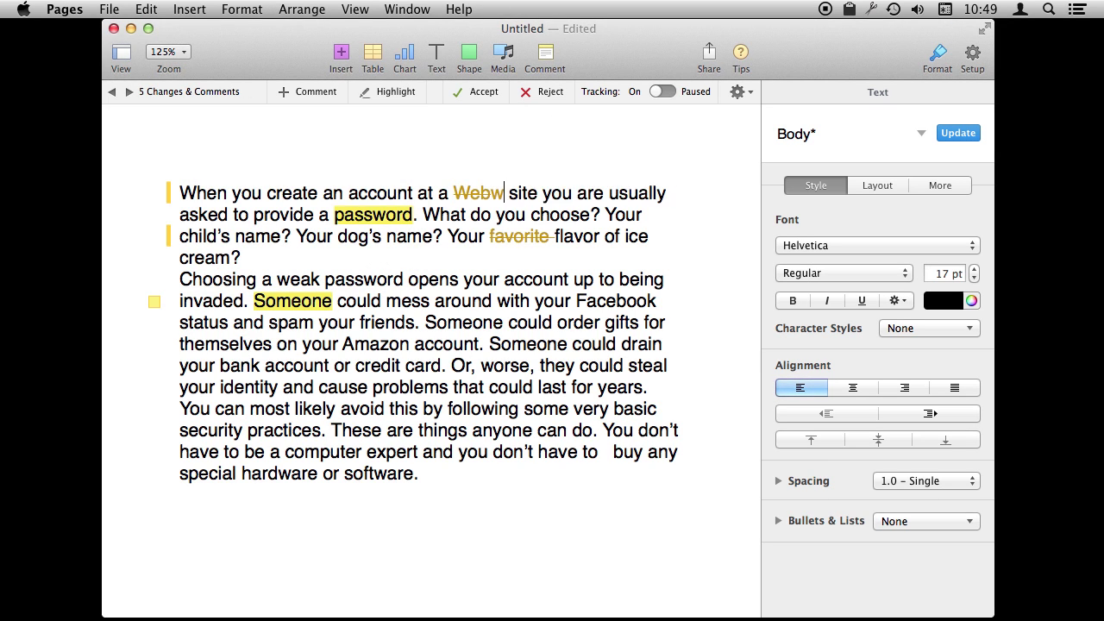
mouse_move(466, 197)
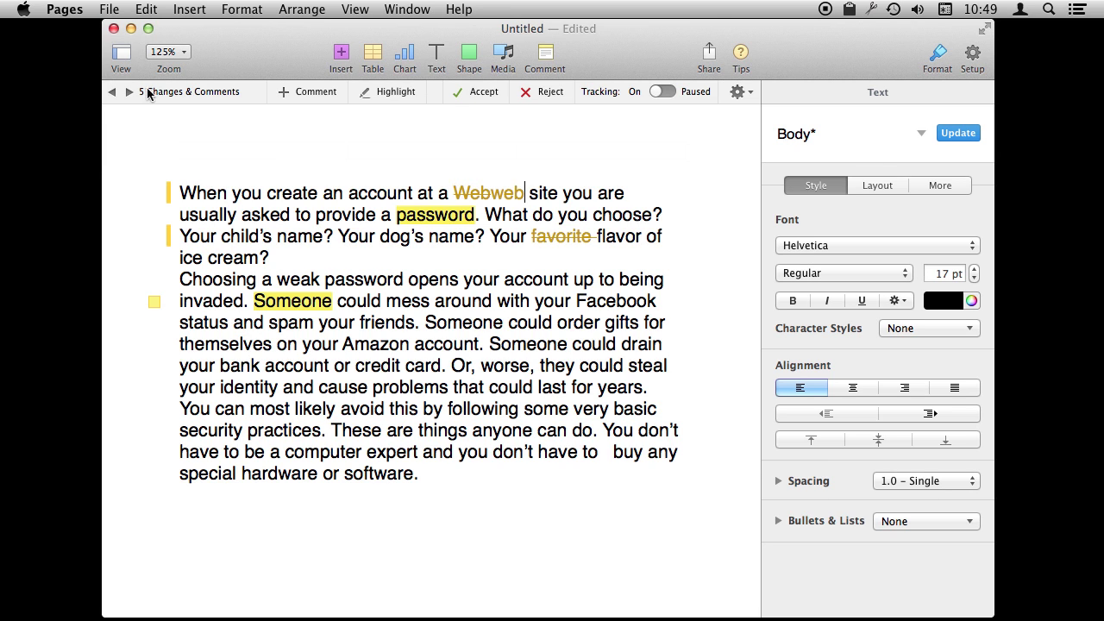
- Step forward and back through the tracked changes, then open the review display options
left_click(113, 92)
left_click(130, 91)
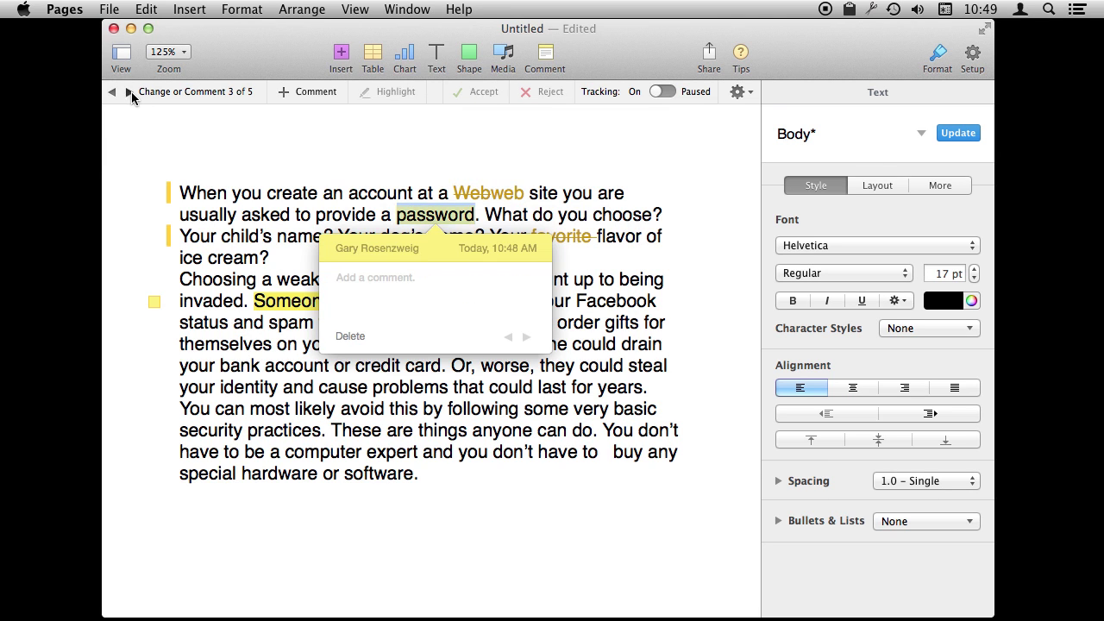
left_click(130, 92)
left_click(131, 92)
left_click(111, 92)
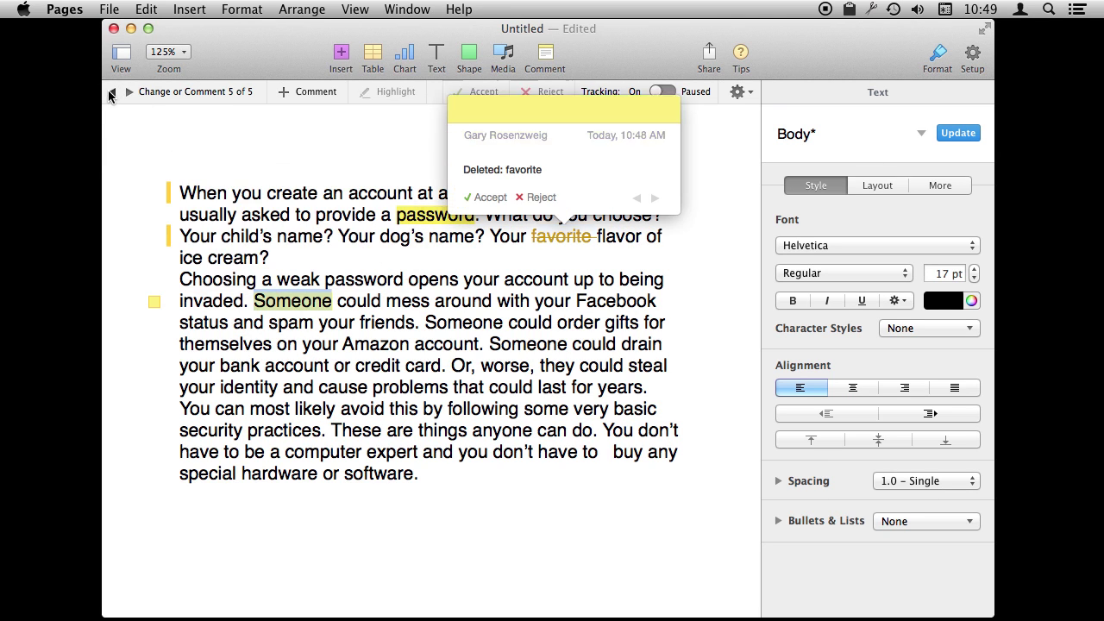
left_click(112, 93)
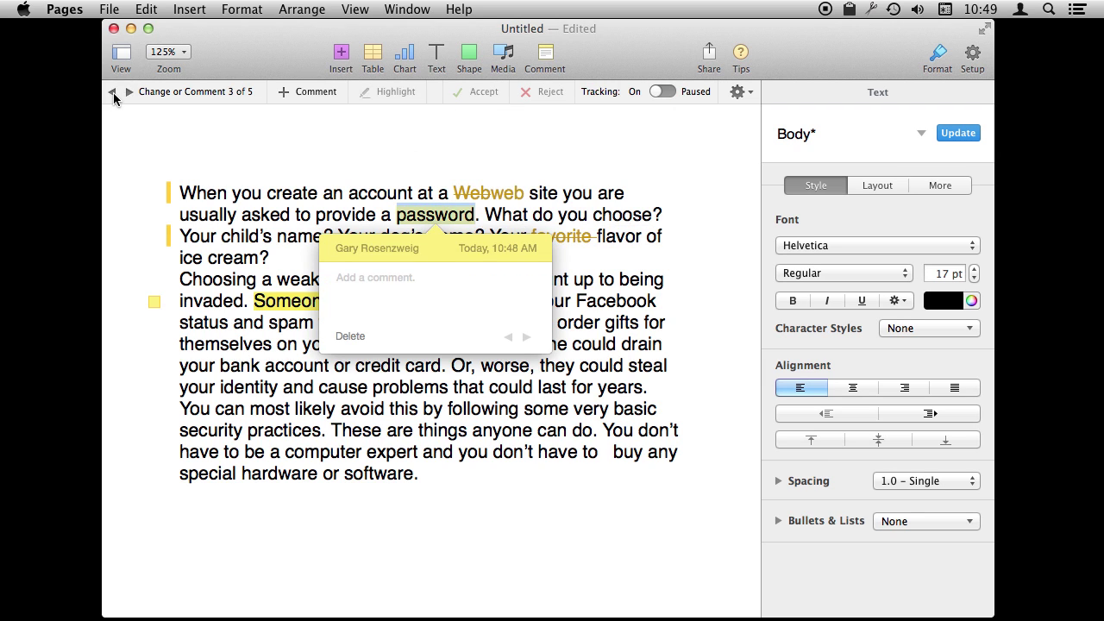
left_click(112, 93)
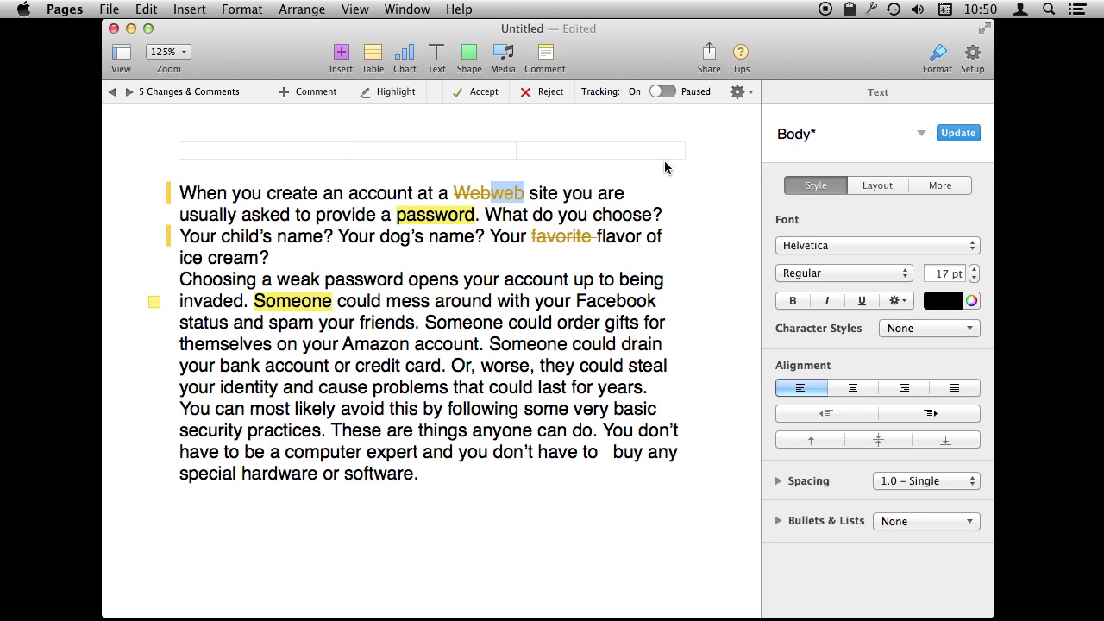
left_click(749, 93)
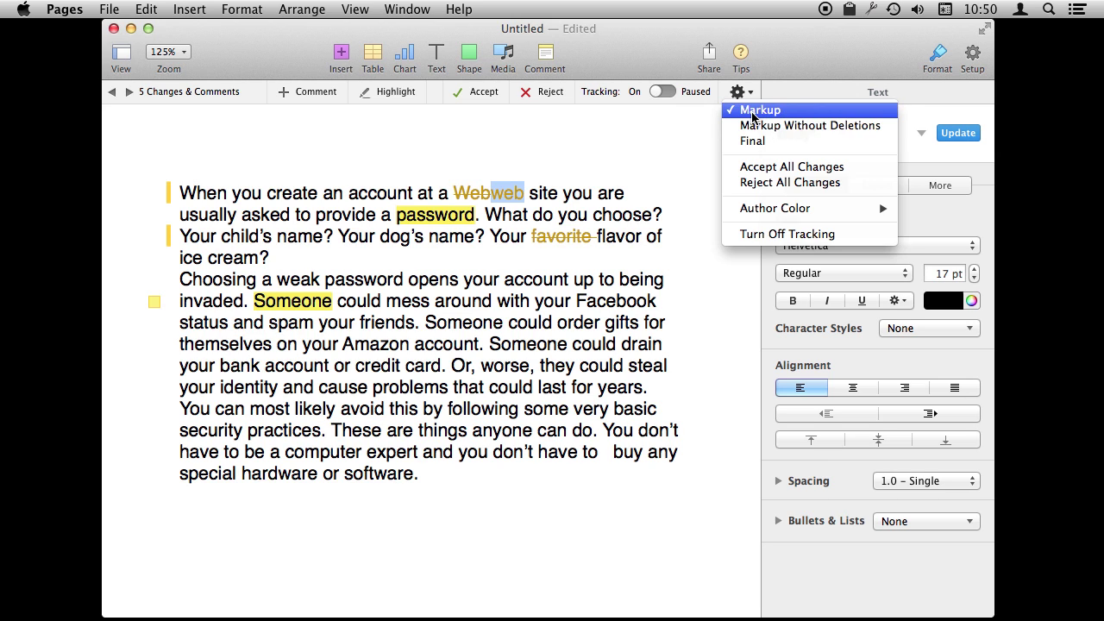
left_click(763, 127)
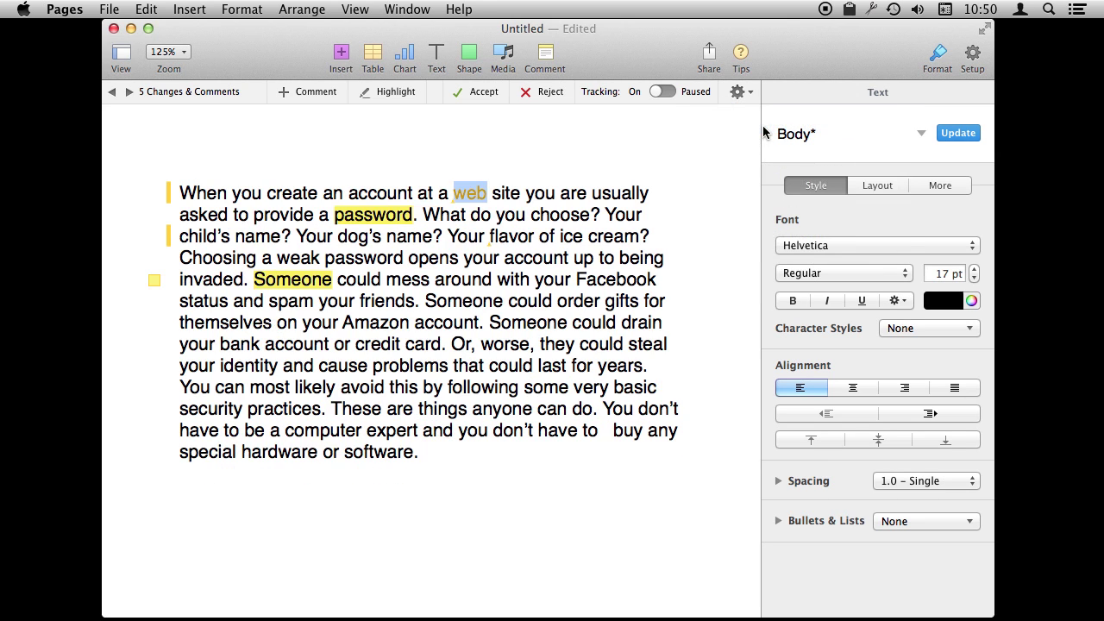
left_click(740, 94)
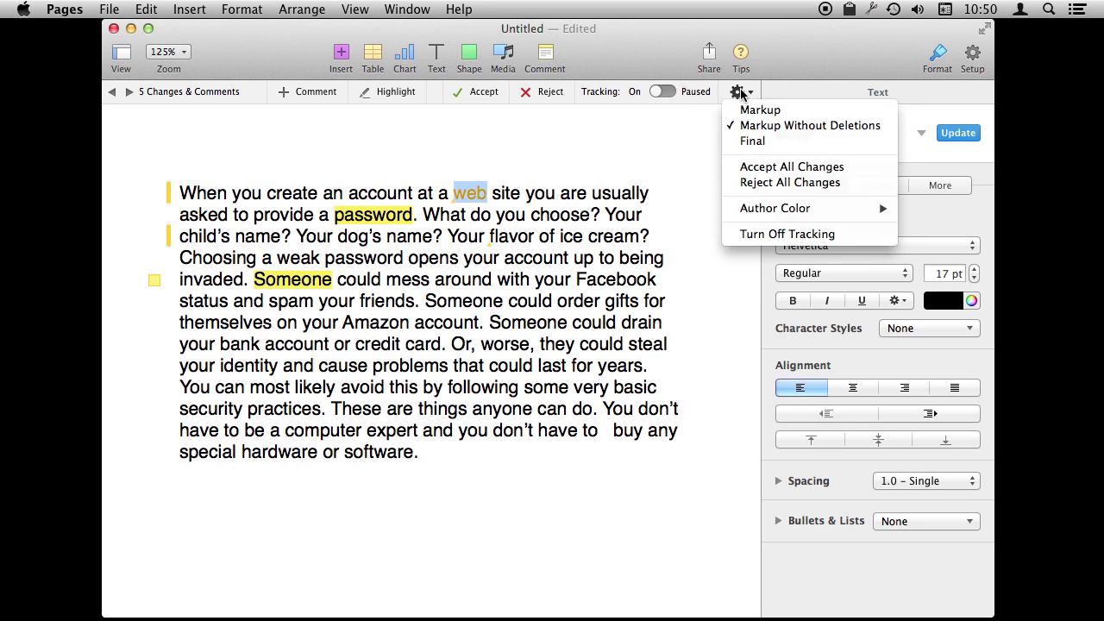
left_click(753, 142)
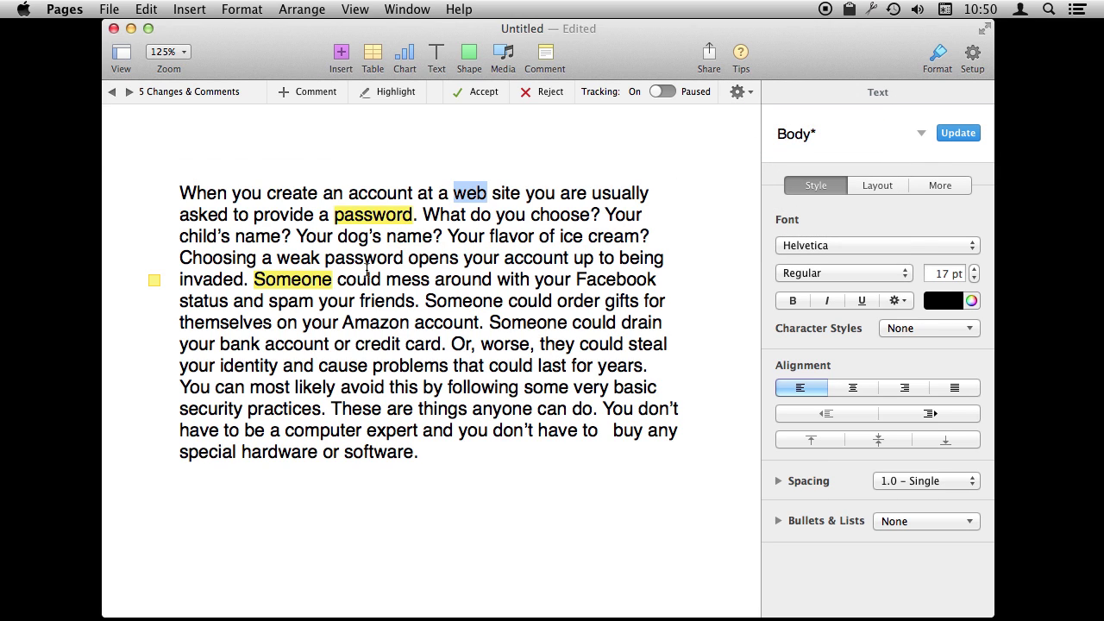
left_click(457, 191)
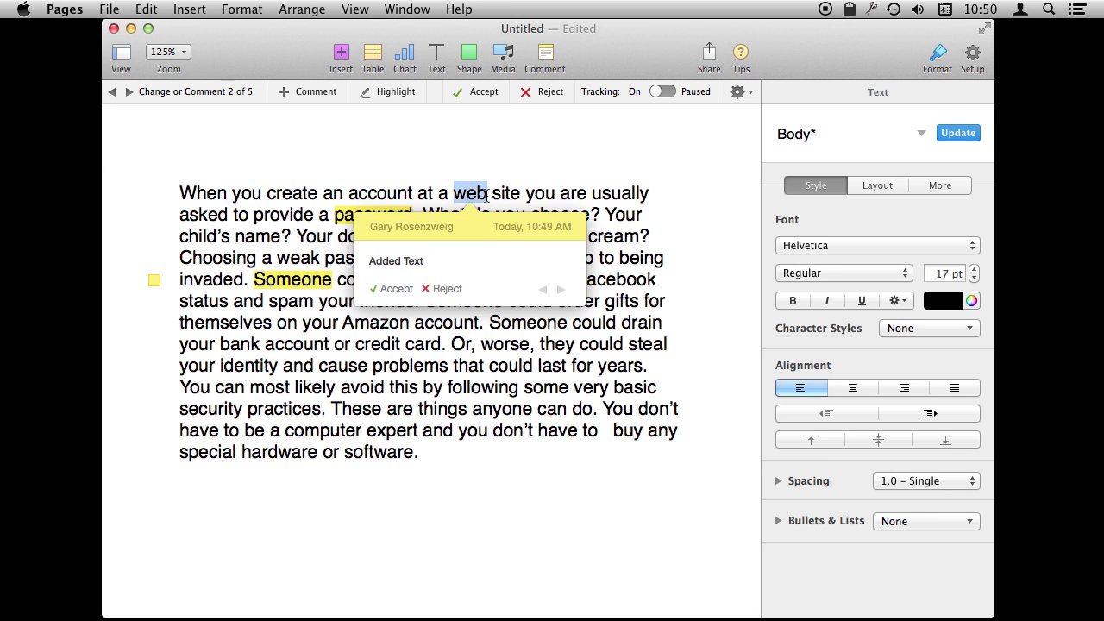
left_click(740, 93)
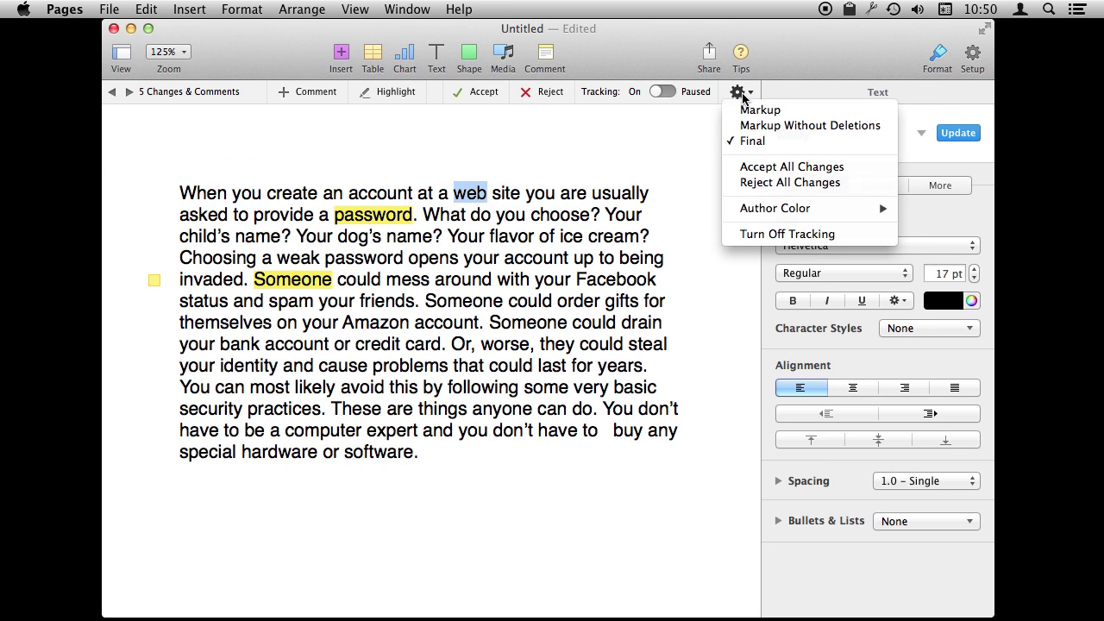
left_click(747, 107)
left_click(735, 93)
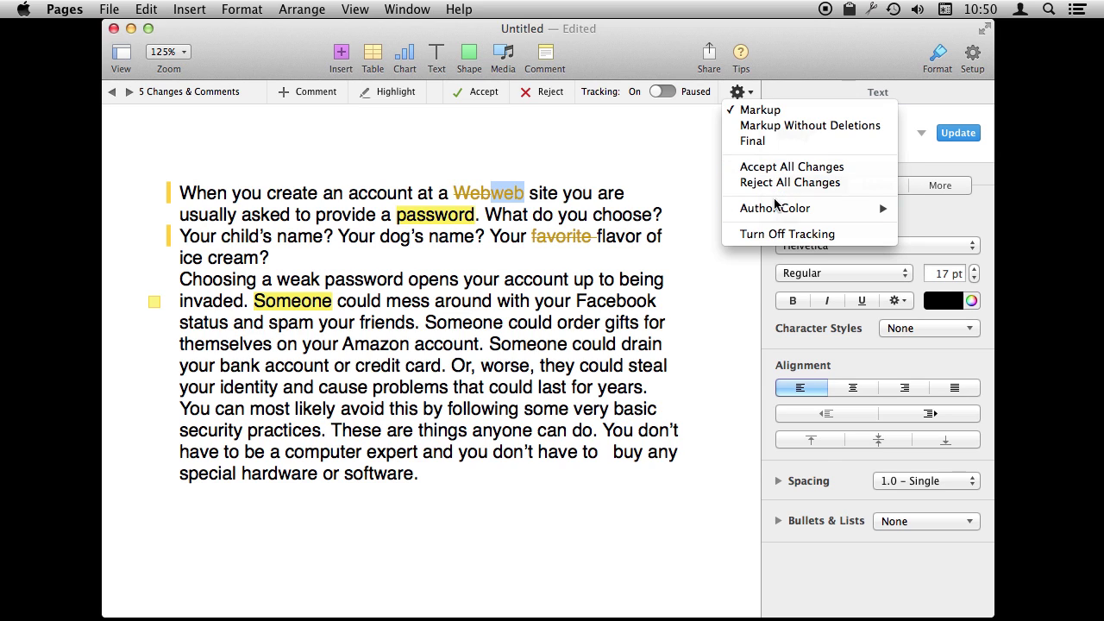
- Turn off change tracking, rejecting all tracked changes
mouse_move(781, 213)
left_click(653, 41)
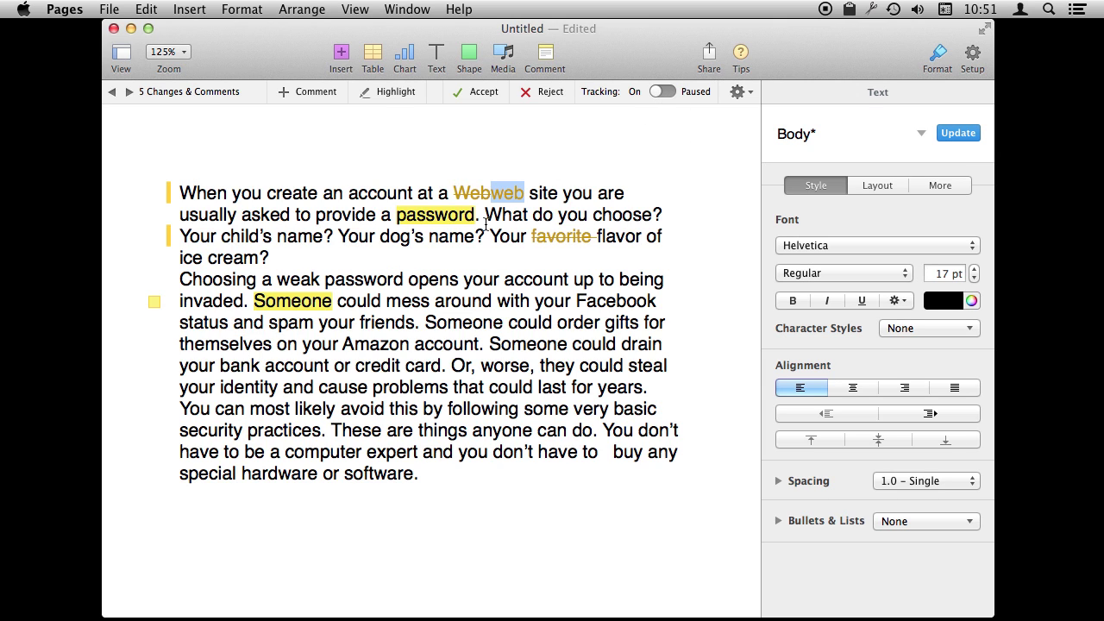
left_click(739, 91)
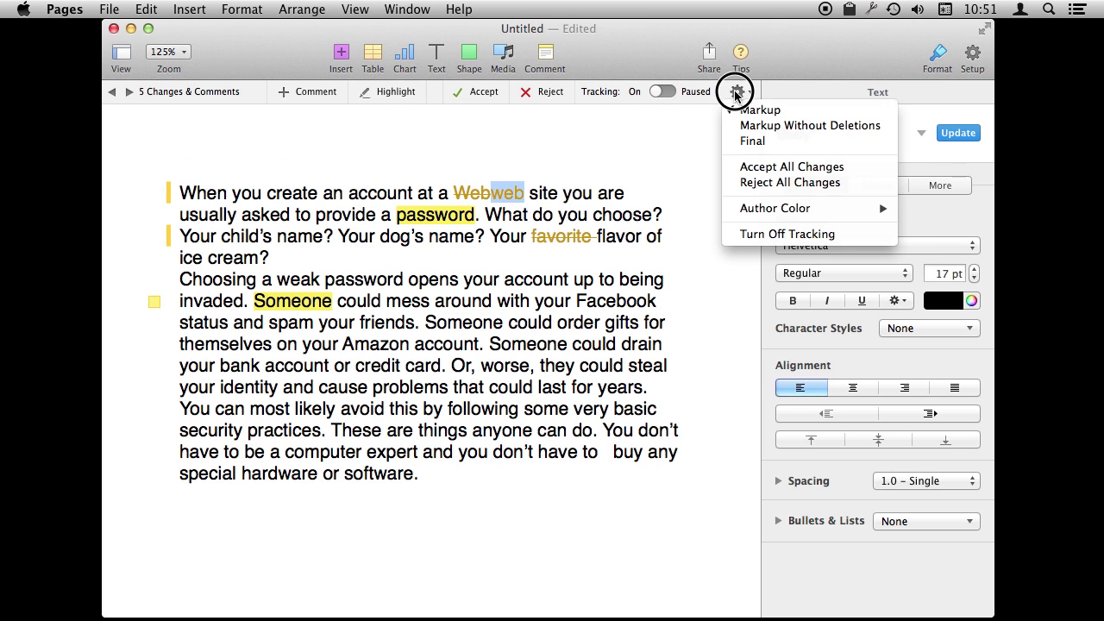
left_click(759, 234)
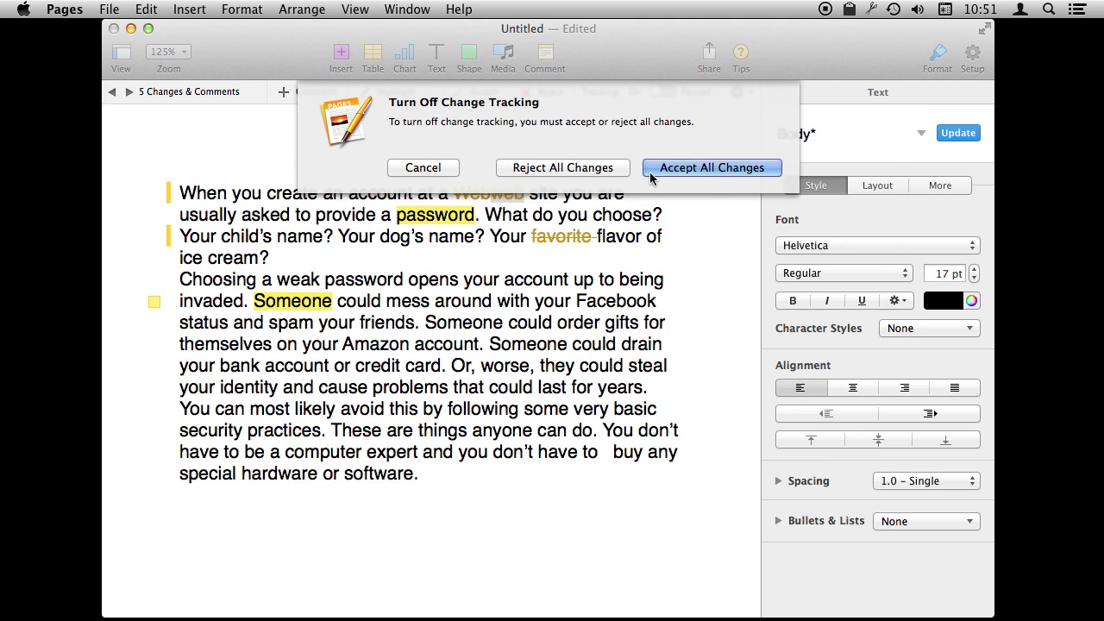
left_click(570, 169)
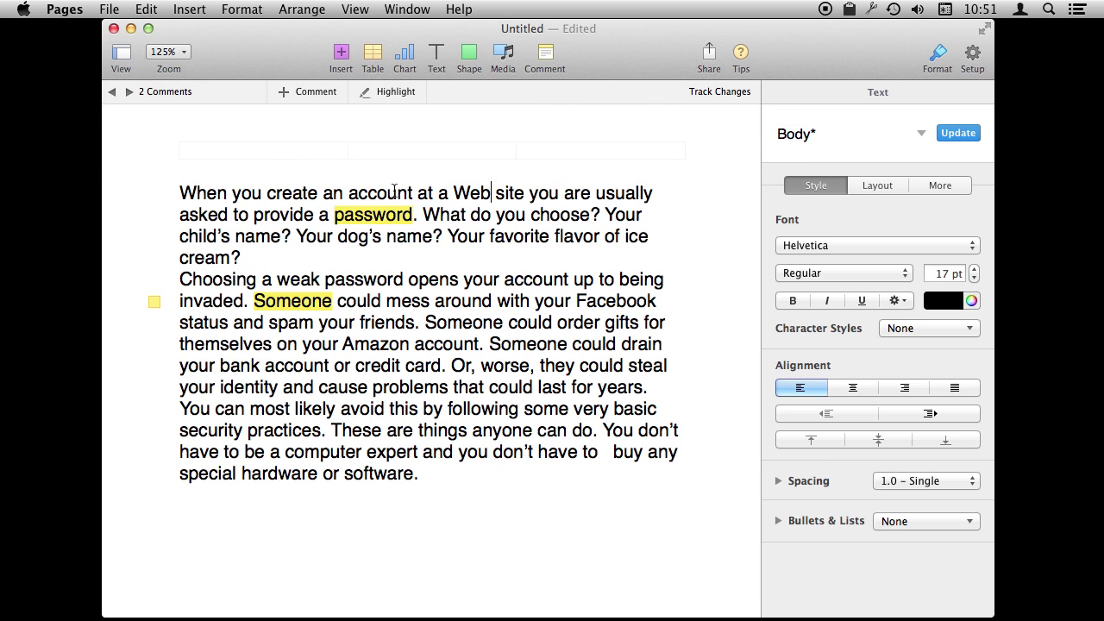
- Read the comments on 'password' and 'Someone', then bring up the Print sheet
left_click(373, 215)
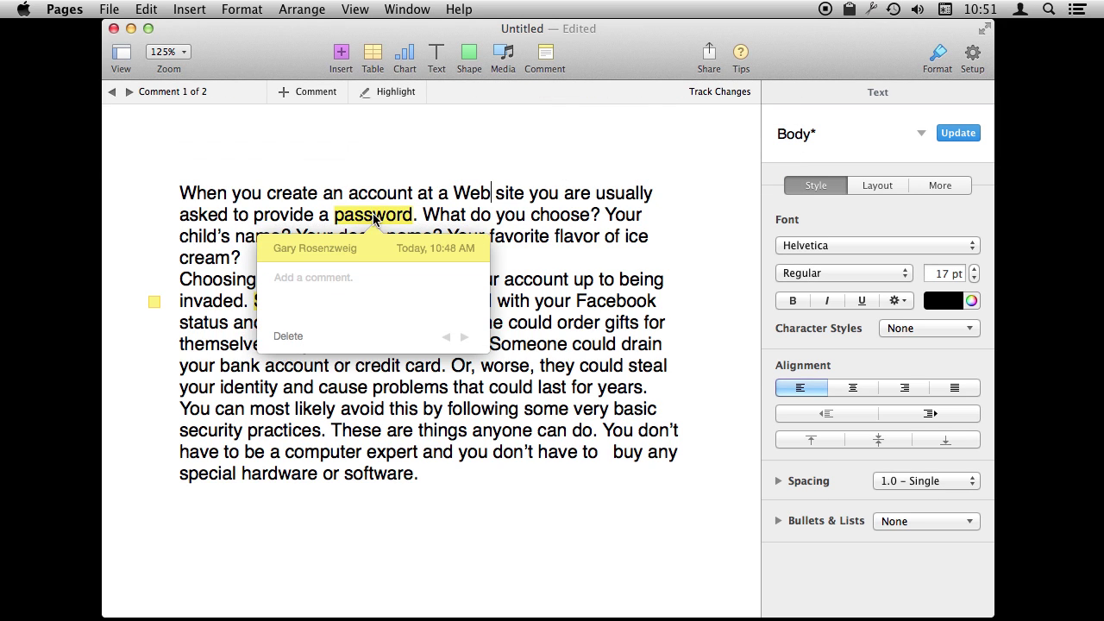
left_click(287, 301)
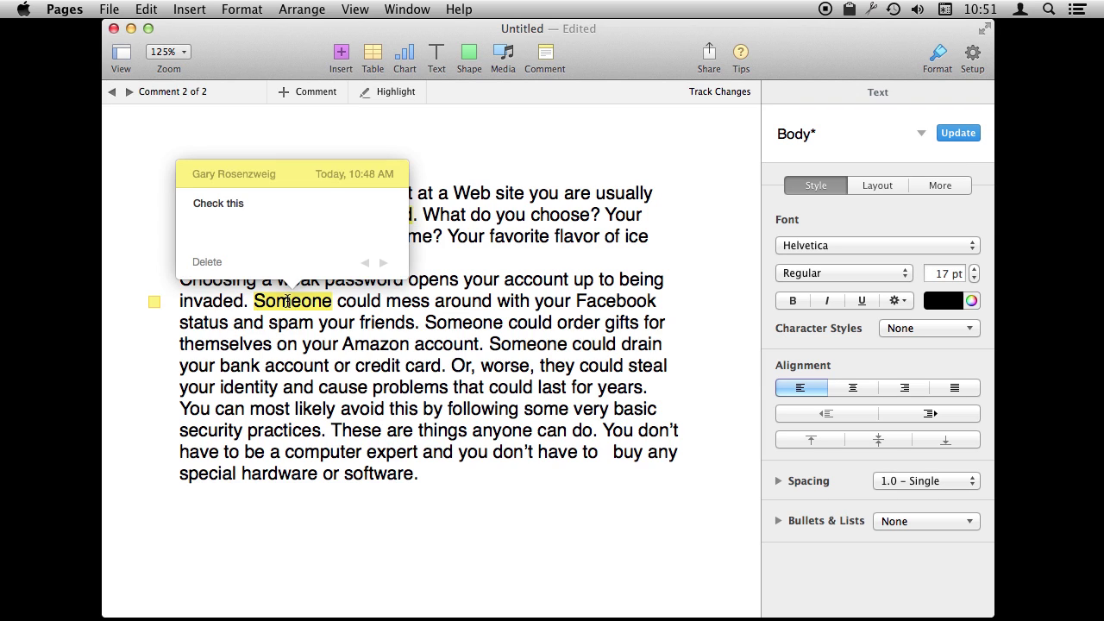
left_click(489, 227)
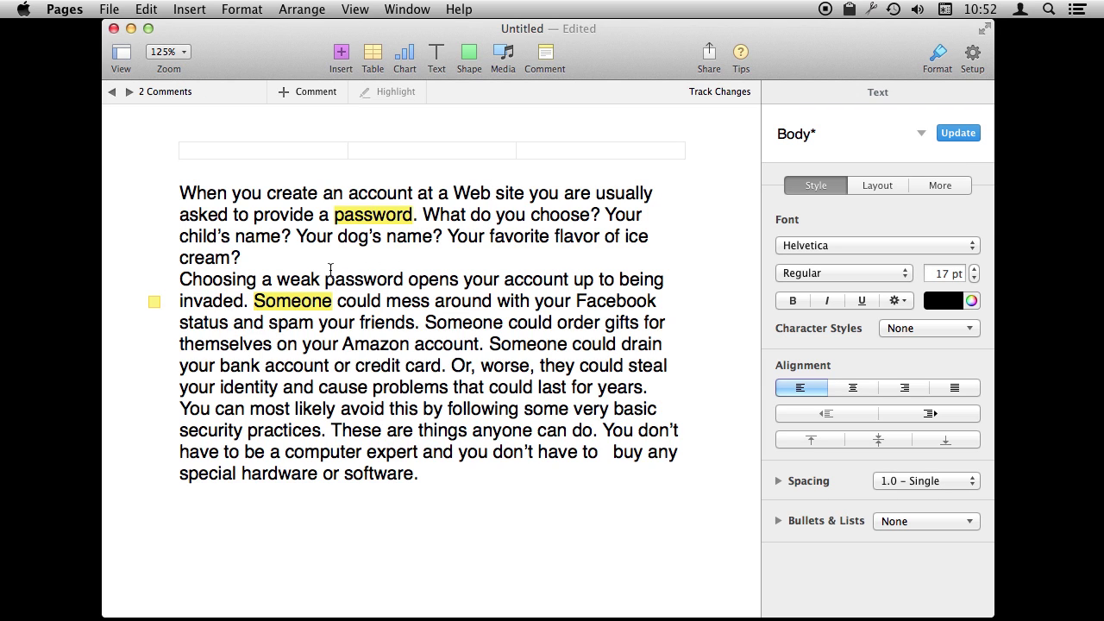
left_click(303, 307)
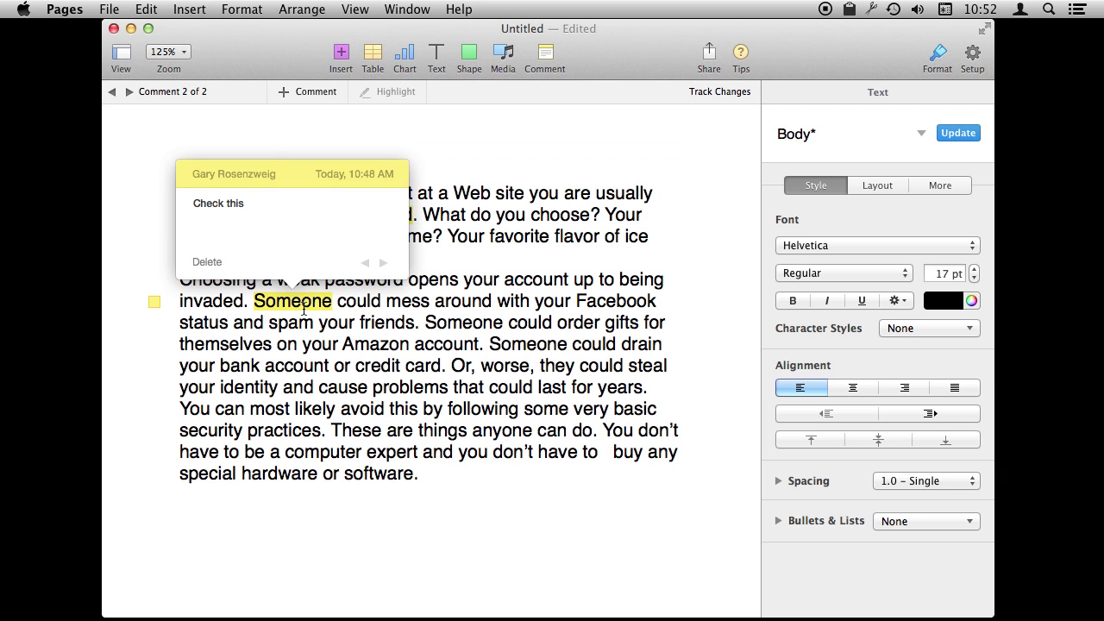
key("super+p")
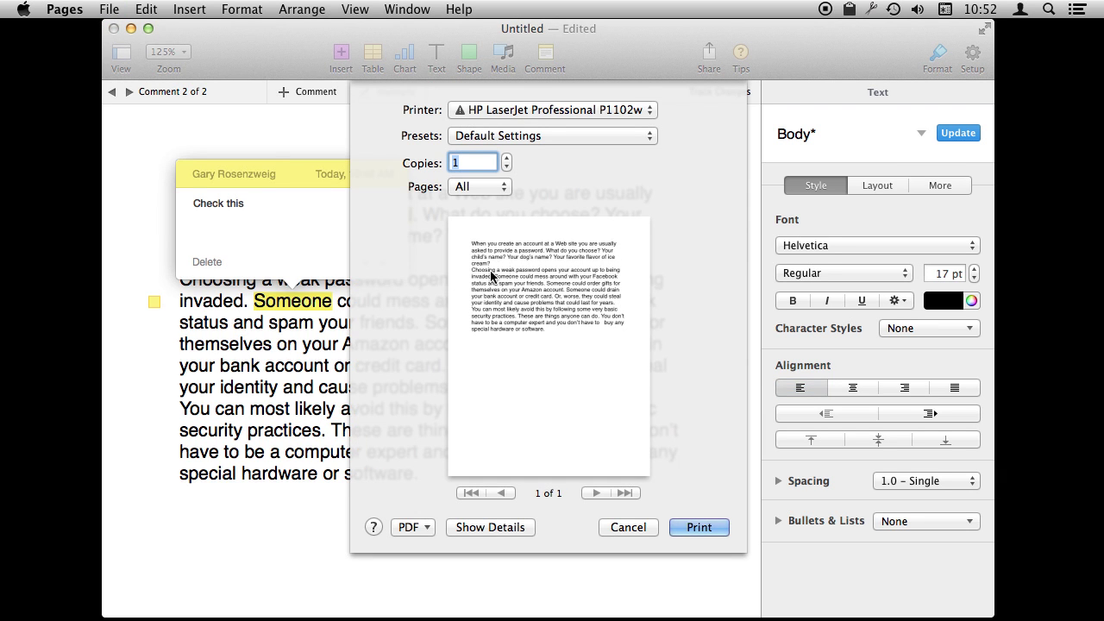
- Cancel the Print sheet without printing
left_click(630, 527)
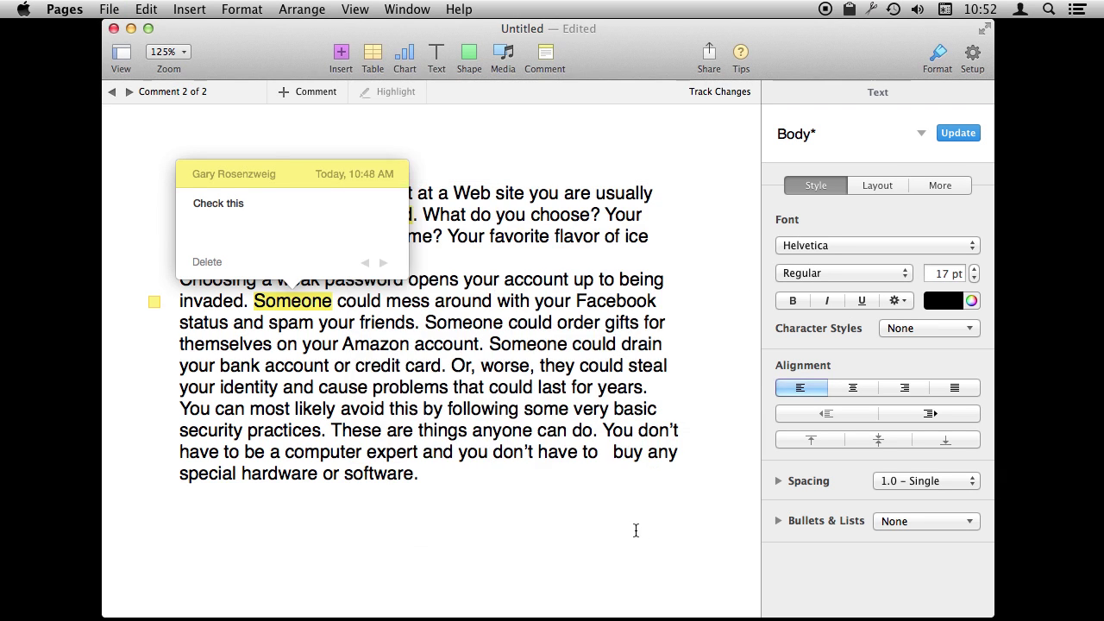